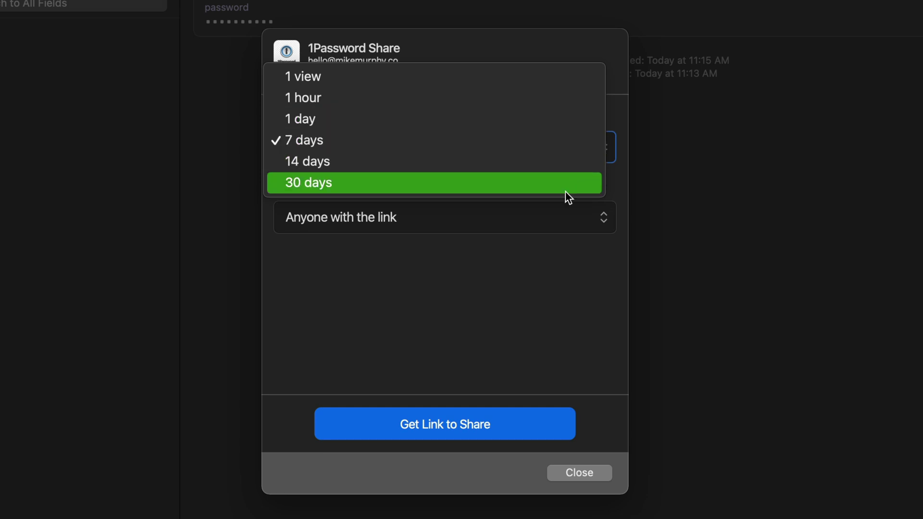
Step: Keep the 7-day expiry and reopen link sharing for the 1Password Share login
left_click(537, 309)
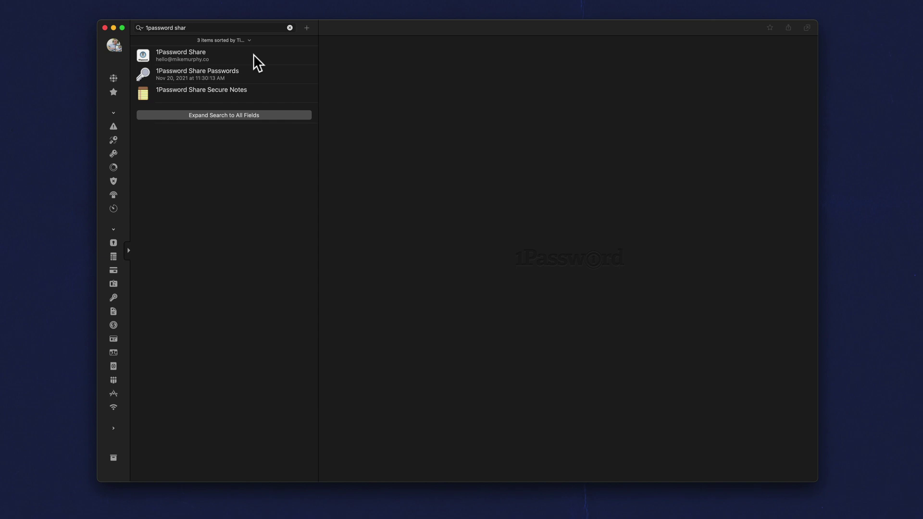
left_click(253, 54)
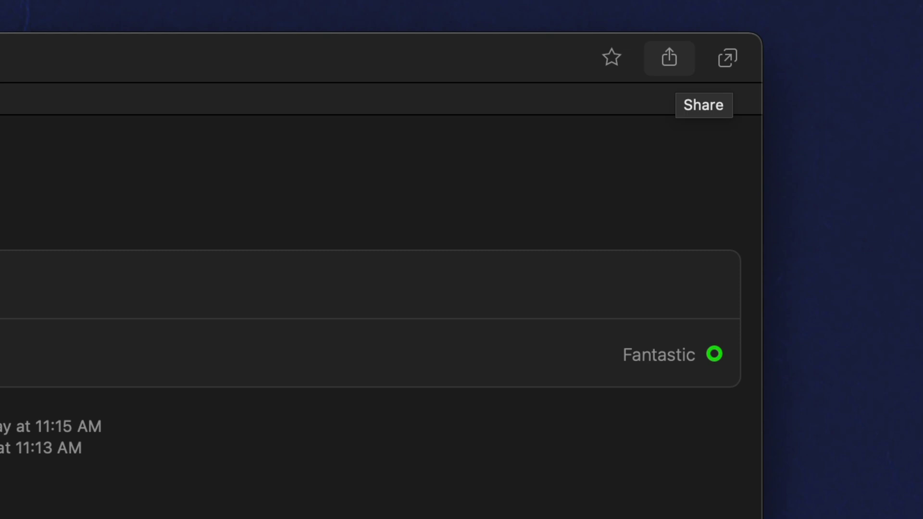
left_click(670, 59)
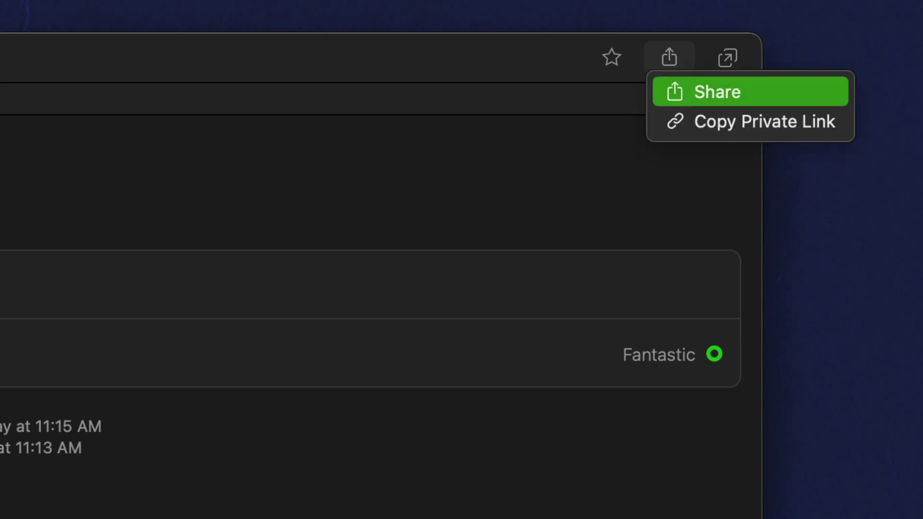
left_click(718, 92)
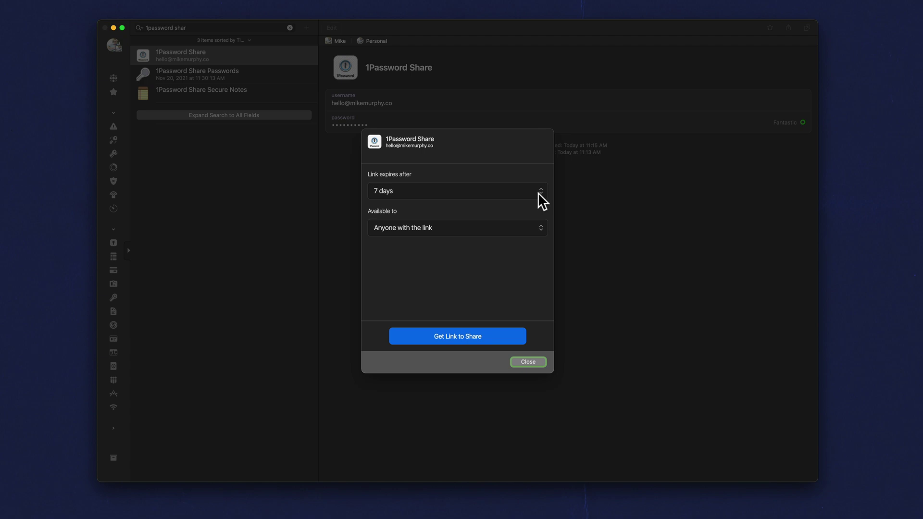
Step: Change the link expiry from 1 view to 1 hour
left_click(538, 191)
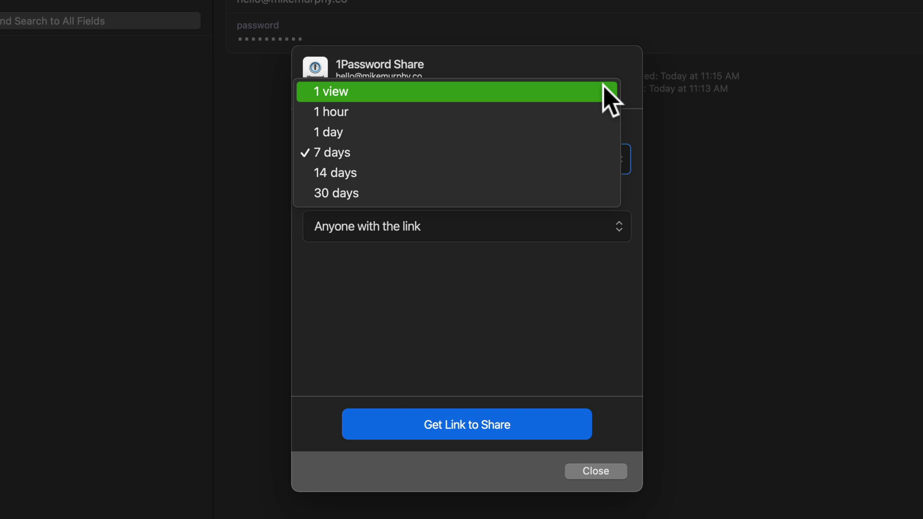
left_click(604, 91)
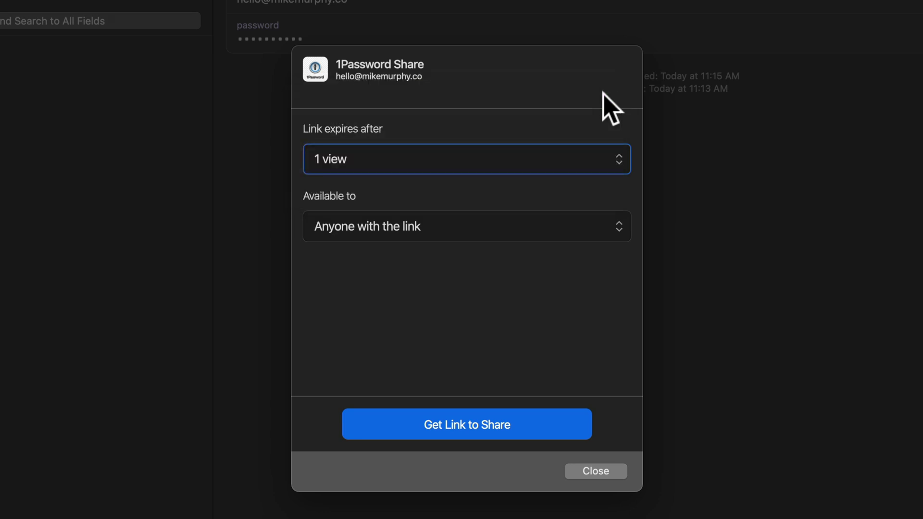
left_click(596, 160)
left_click(592, 181)
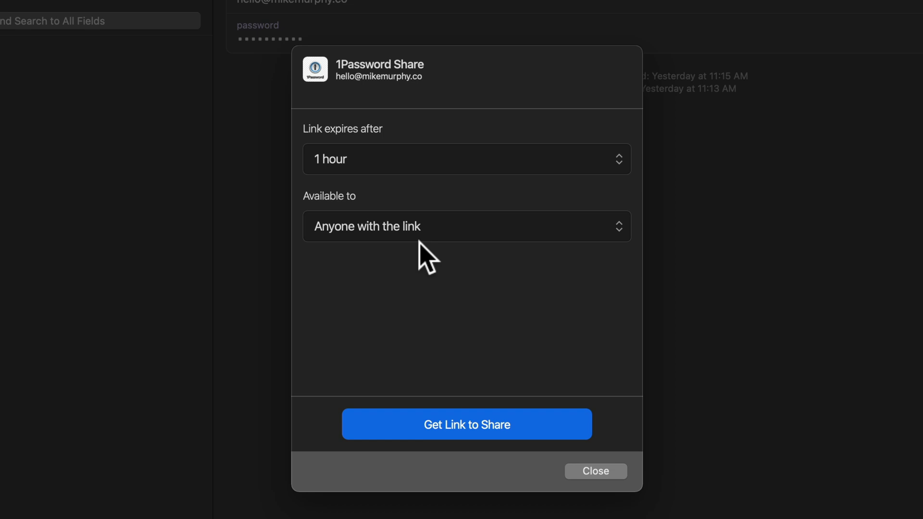
Step: Limit link access to only some people and add the second recipient email address
left_click(439, 229)
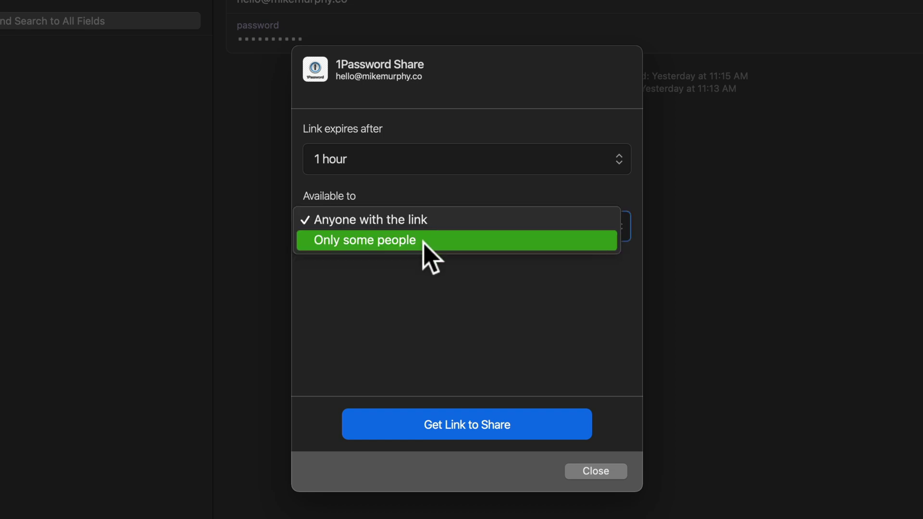
left_click(423, 242)
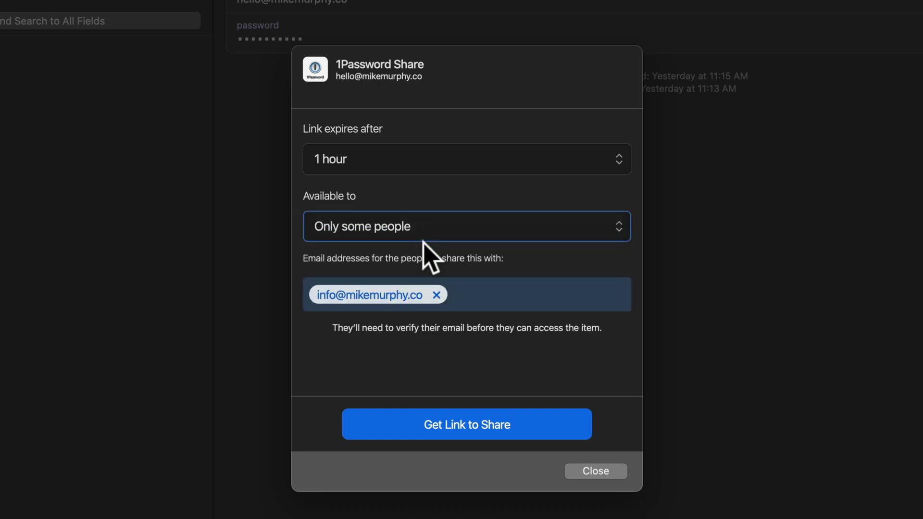
left_click(486, 293)
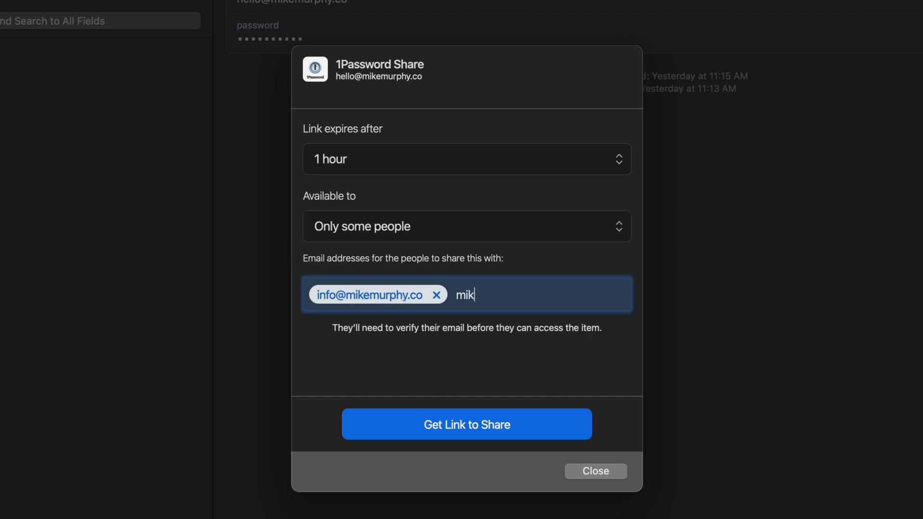
left_click(339, 337)
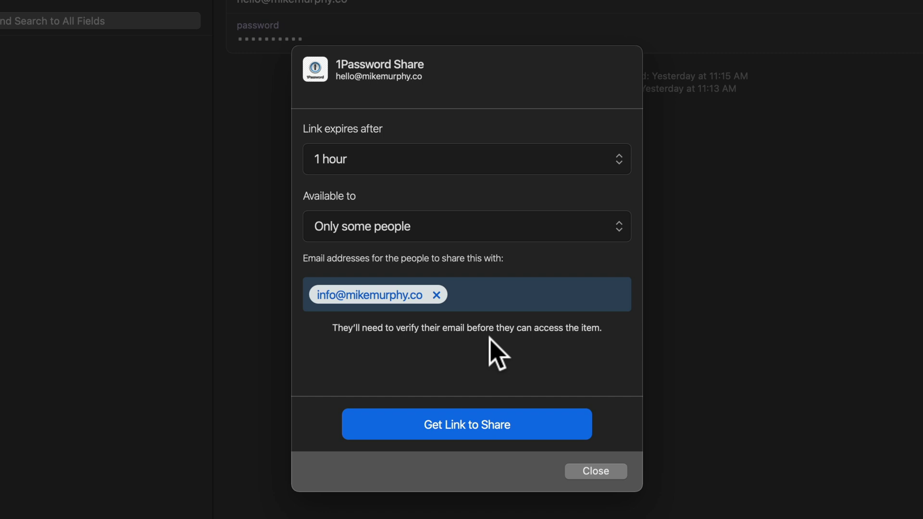
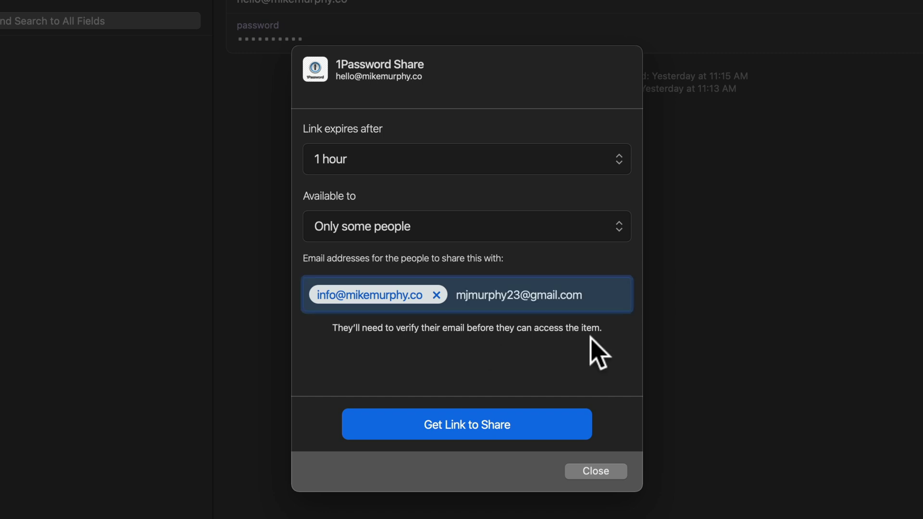
key("Tab")
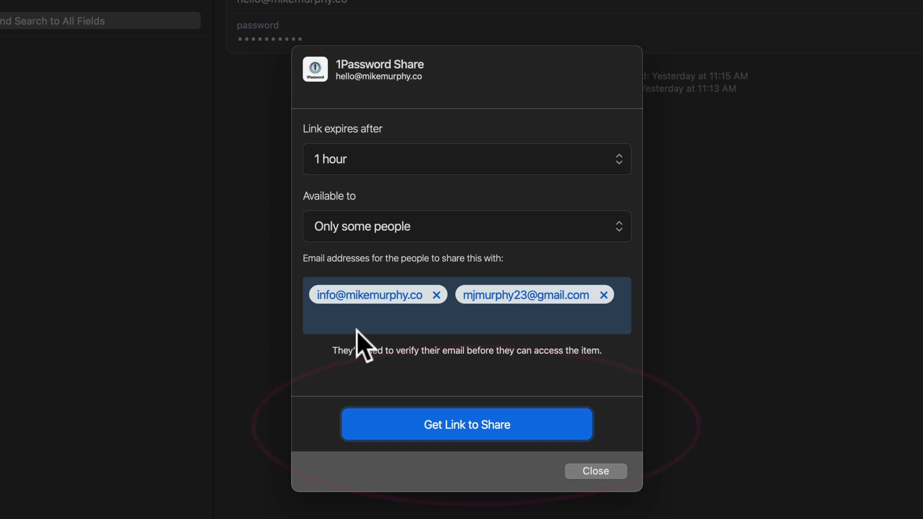
Step: Generate the 1-hour share link, copy it, and show the ways to send it
left_click(473, 425)
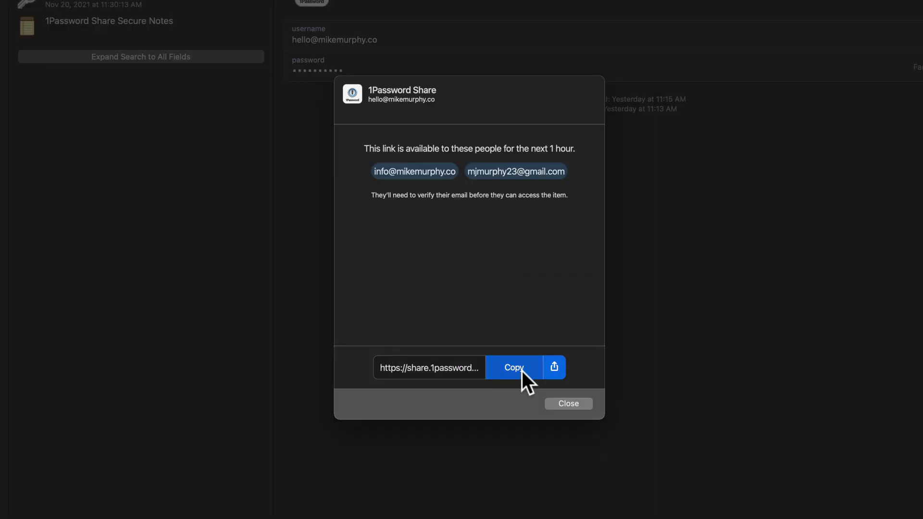
left_click(523, 372)
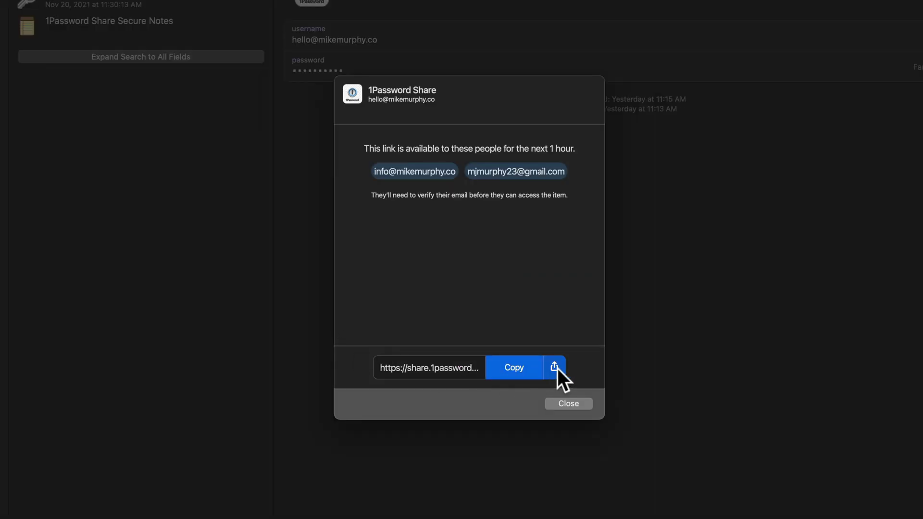
left_click(558, 369)
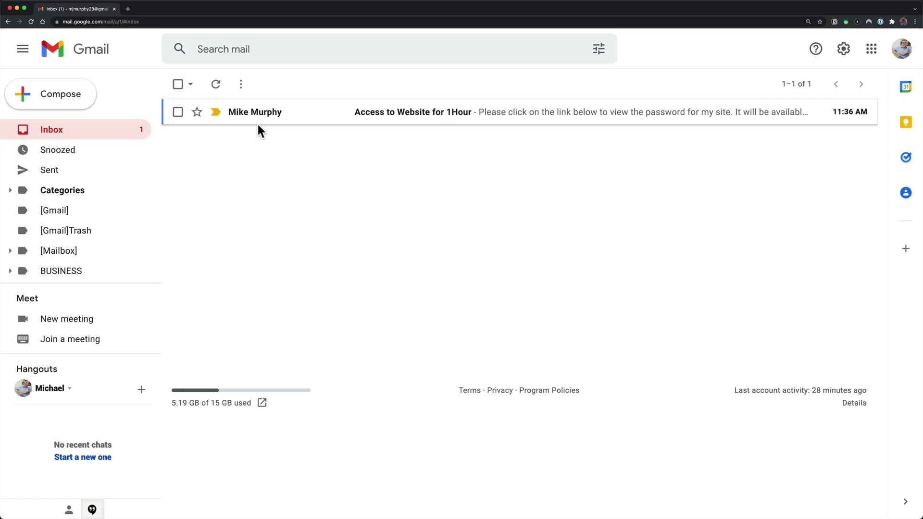
left_click(259, 115)
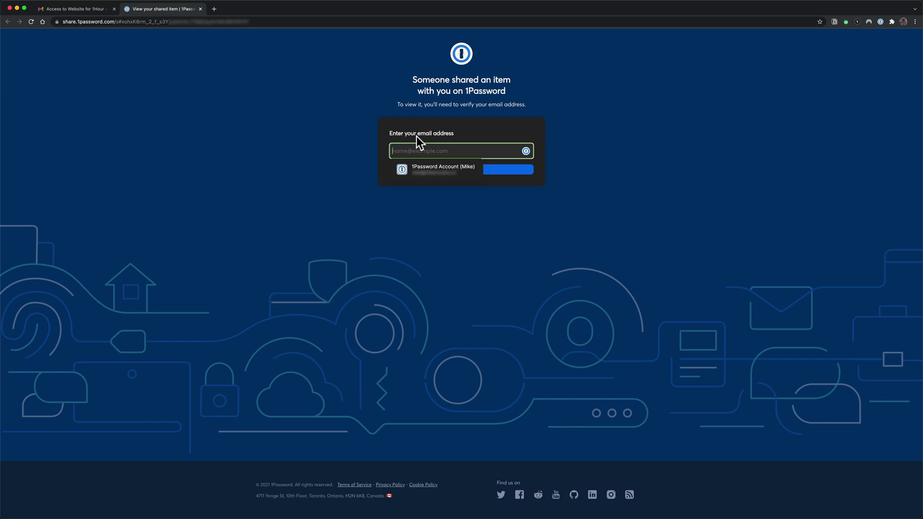
key("ctrl+shift+Tab")
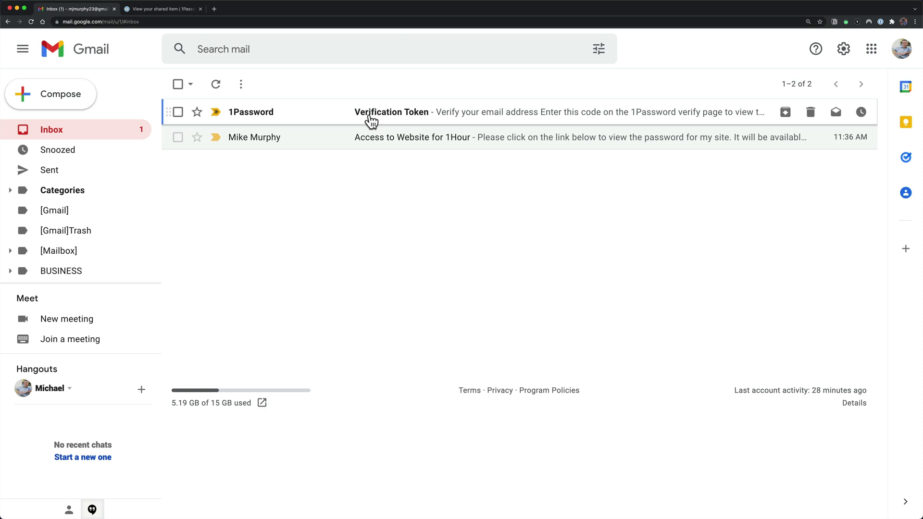
left_click(371, 121)
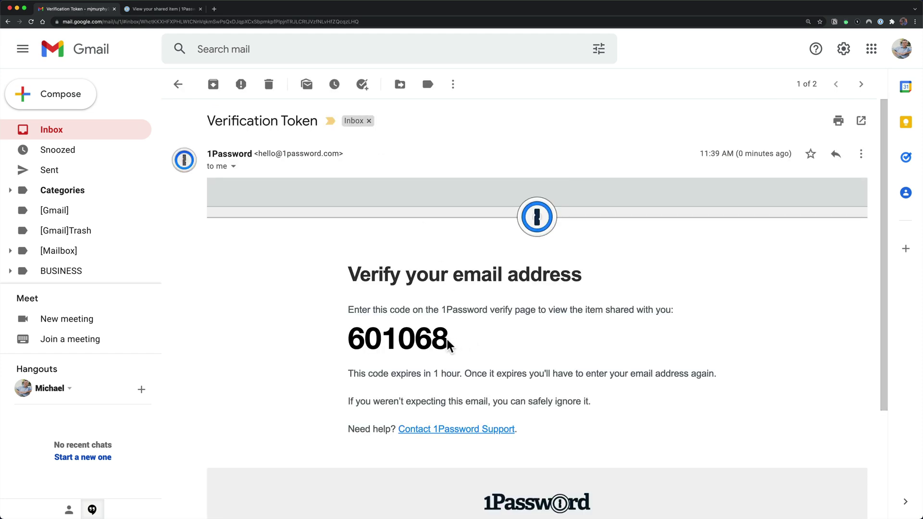
left_click_drag(450, 340, 355, 339)
left_click(355, 339)
key("ctrl+Tab")
key("ctrl+v")
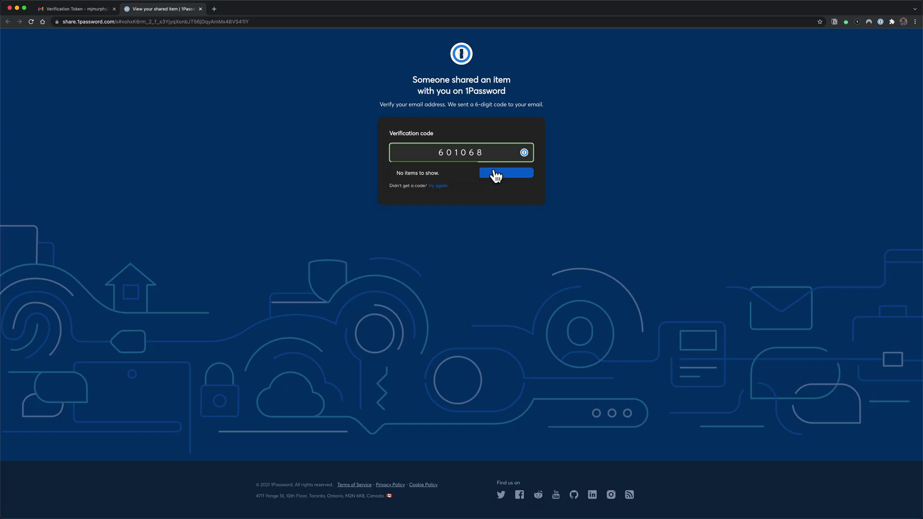
left_click(496, 176)
left_click_drag(599, 165, 323, 175)
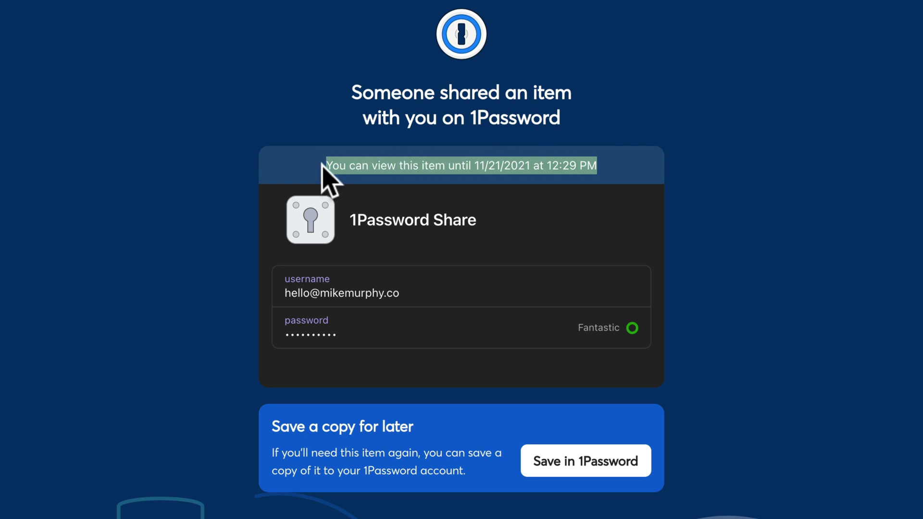
left_click(627, 176)
mouse_move(461, 286)
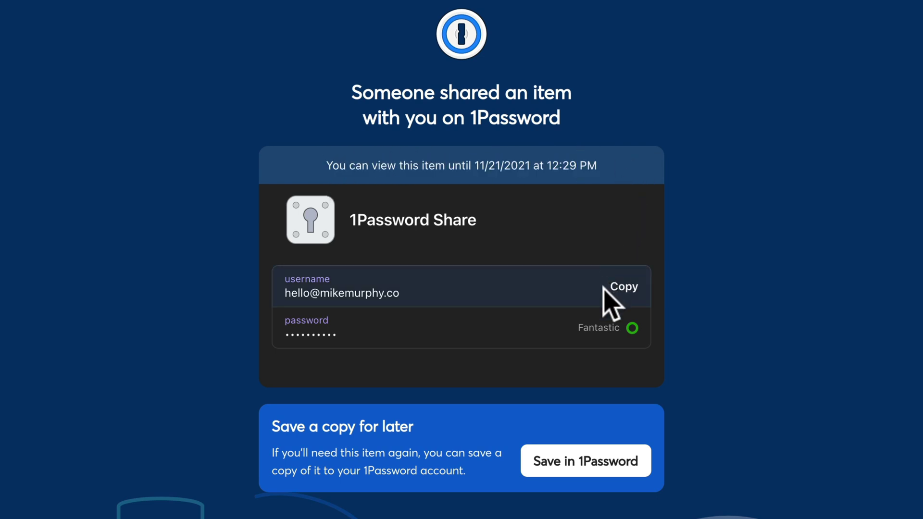